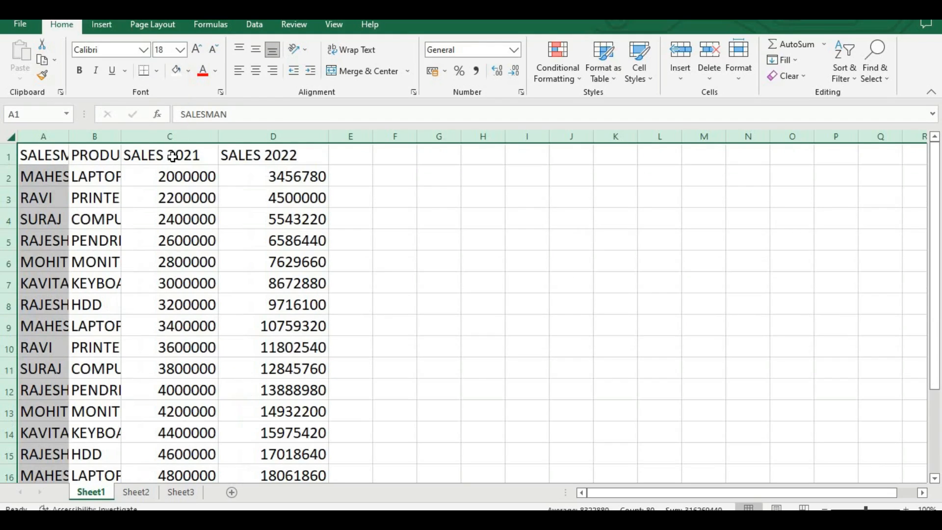
# Step: AutoFit the widths of the sales data columns A to D to their contents
pyautogui.doubleClick(122, 138)
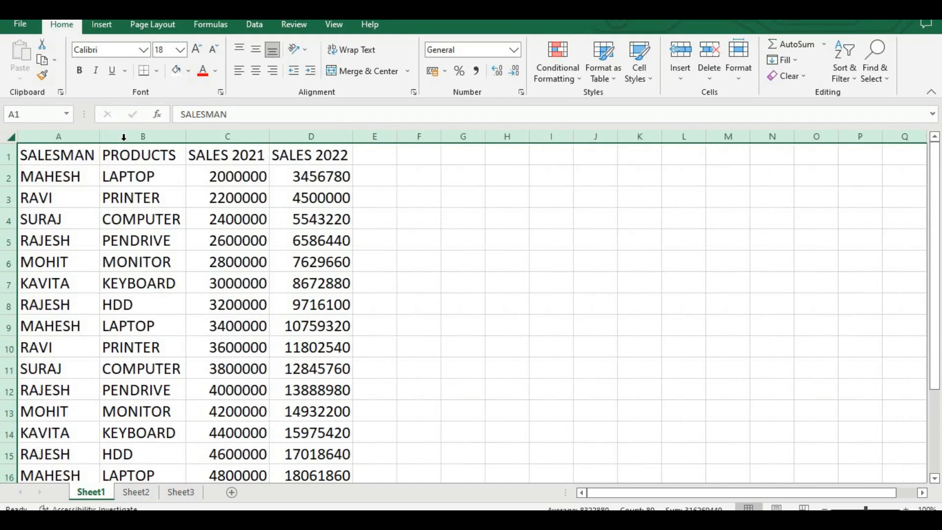
pyautogui.click(257, 241)
# Step: Examine the headers SALESMAN, PRODUCTS, SALES 2021 and SALES 2022, the header row, and the first two columns of the sales data
pyautogui.click(86, 158)
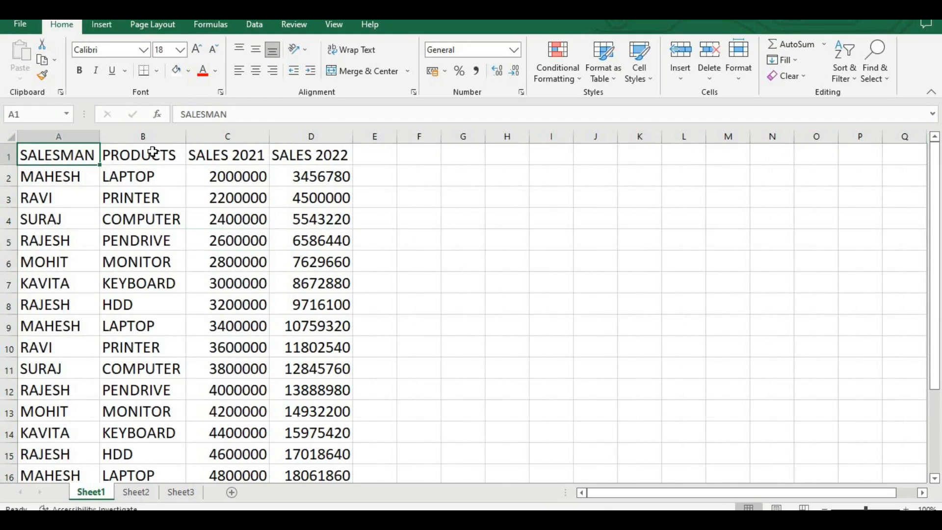
pyautogui.click(167, 156)
pyautogui.click(205, 157)
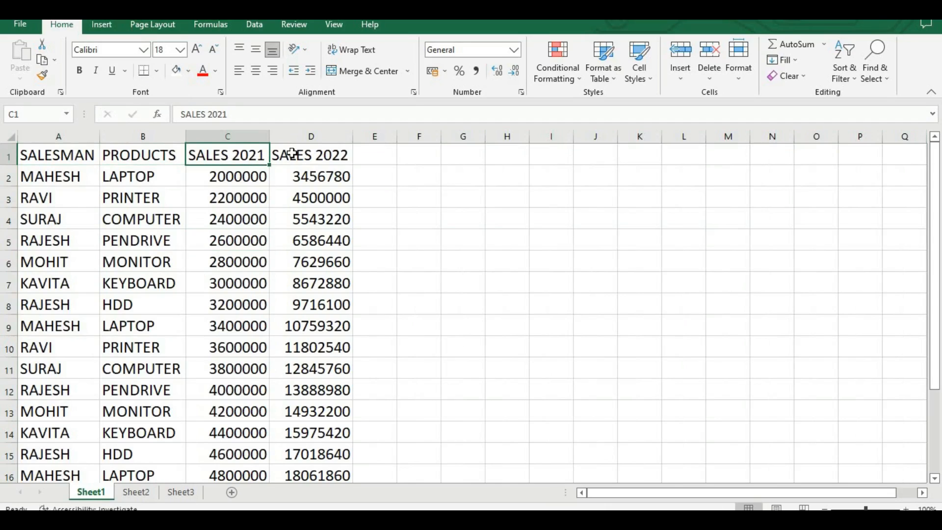
pyautogui.click(292, 153)
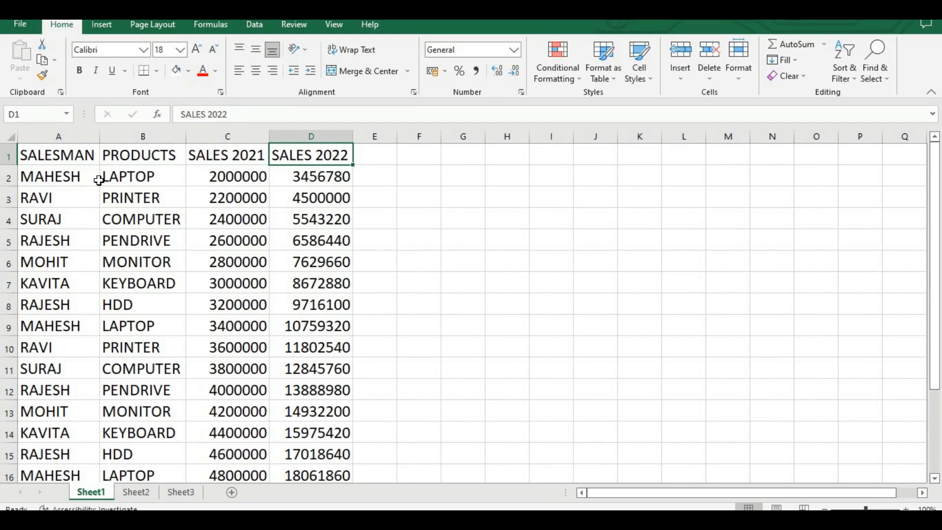
pyautogui.click(7, 157)
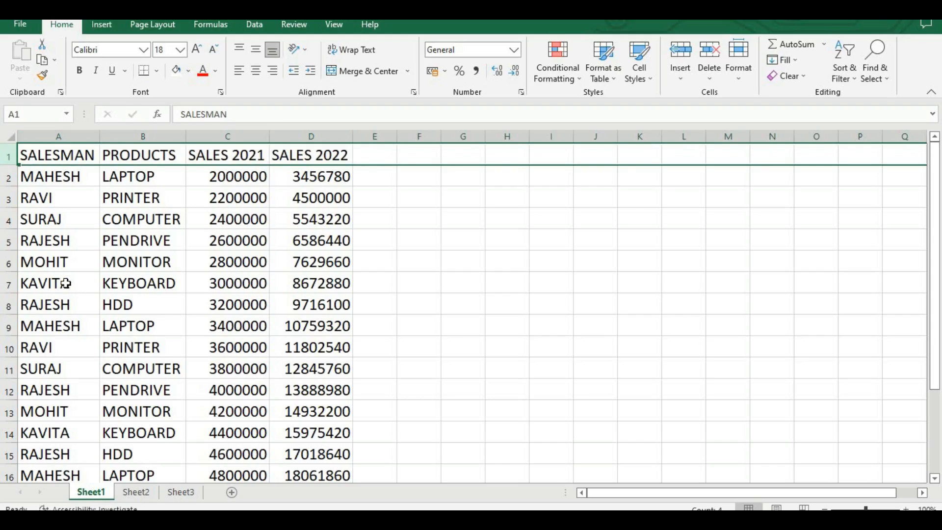
pyautogui.click(41, 132)
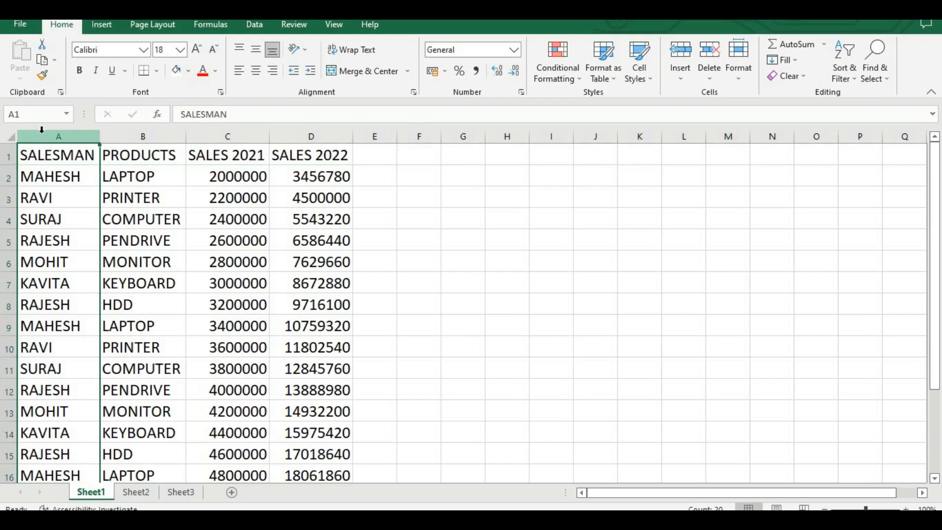
pyautogui.click(139, 134)
pyautogui.click(61, 134)
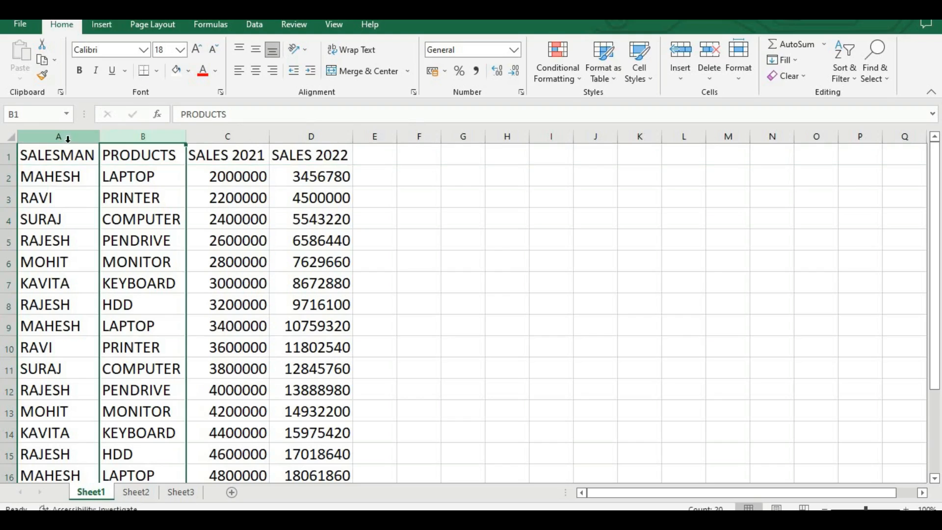
pyautogui.click(117, 137)
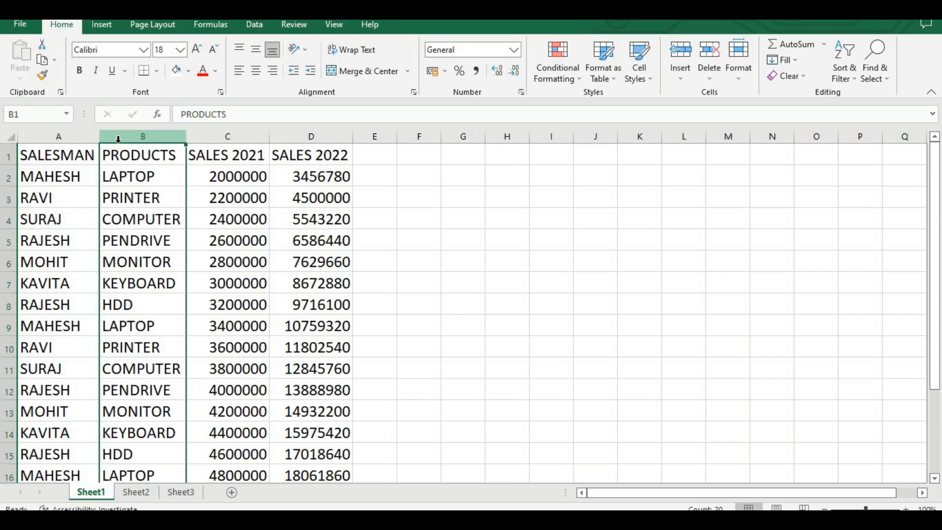
# Step: Load the sales data starting at A1 into Power Query as a table
pyautogui.click(47, 156)
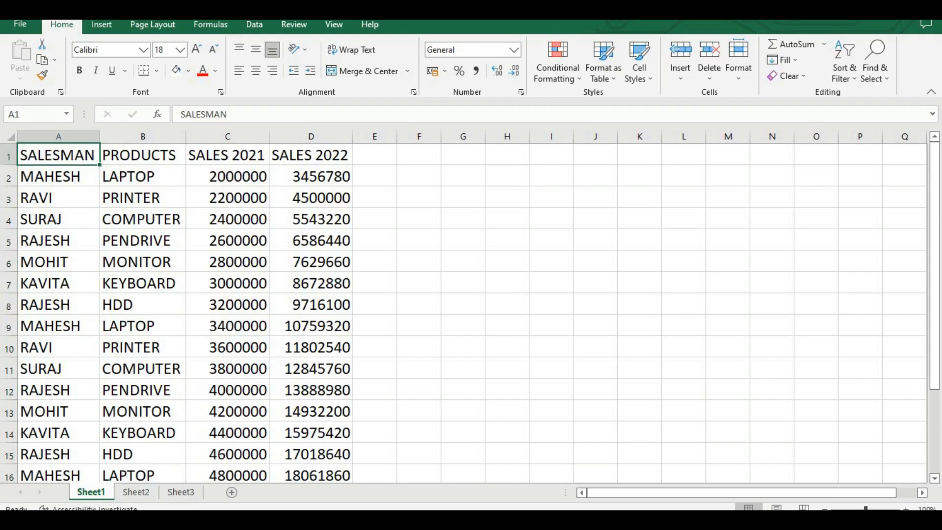
pyautogui.click(265, 30)
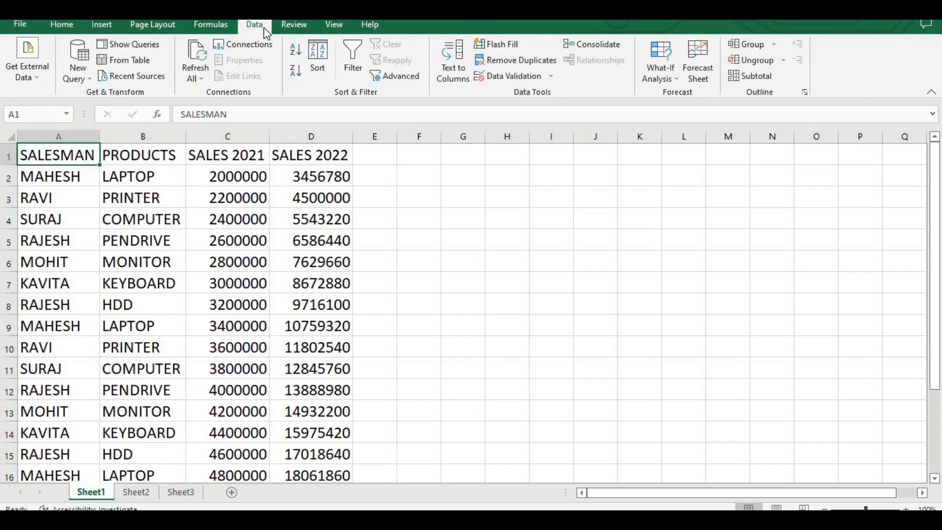
pyautogui.click(140, 65)
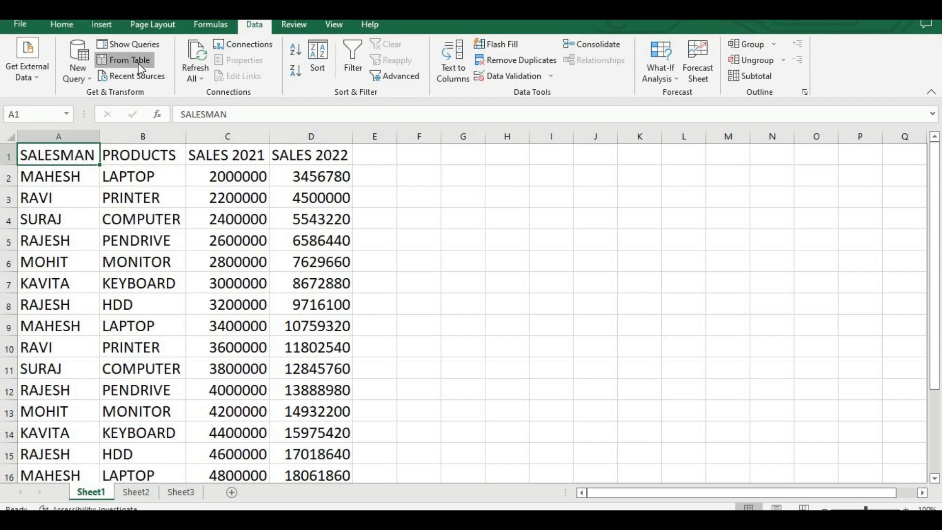
pyautogui.click(594, 215)
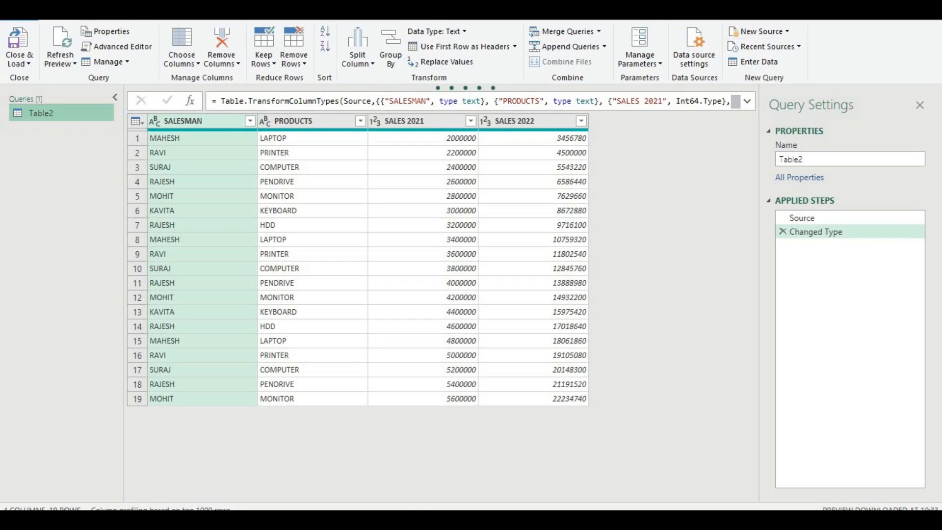
# Step: Restore the Power Query Editor from full-screen size and stretch its window across the whole screen width and height
pyautogui.click(894, 2)
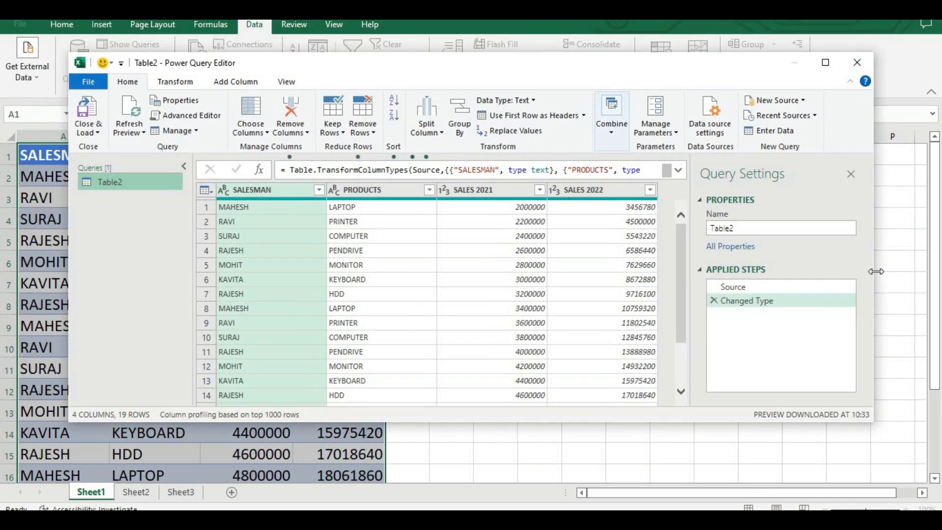
pyautogui.moveTo(873, 271); pyautogui.dragTo(940, 272)
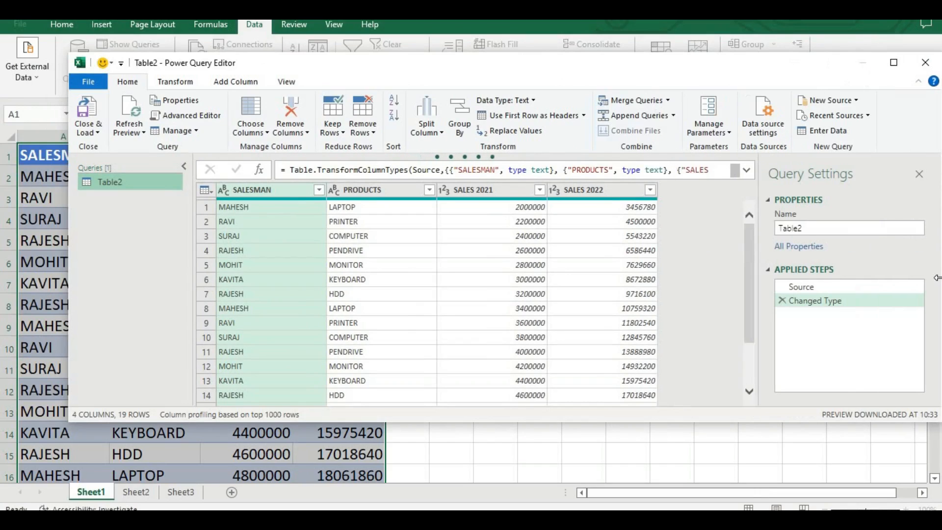
pyautogui.moveTo(68, 255); pyautogui.dragTo(1, 255)
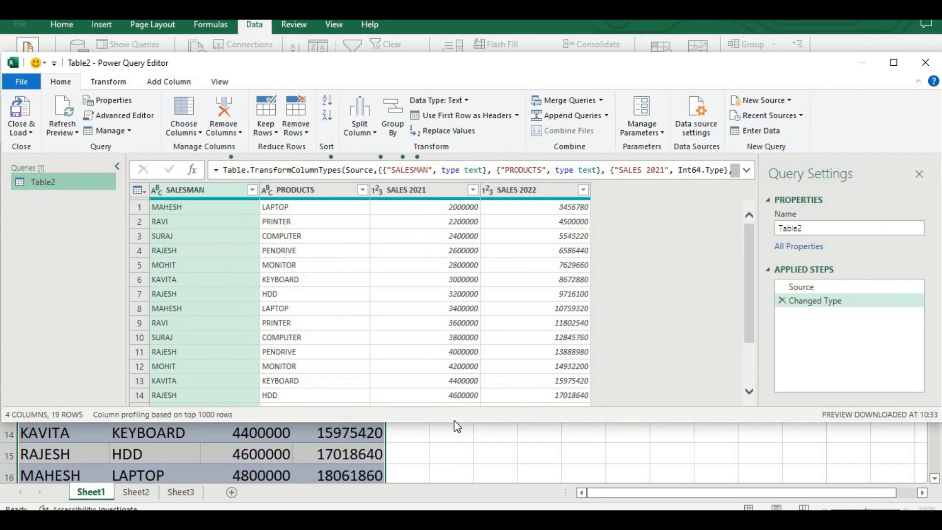
pyautogui.moveTo(453, 422); pyautogui.dragTo(448, 524)
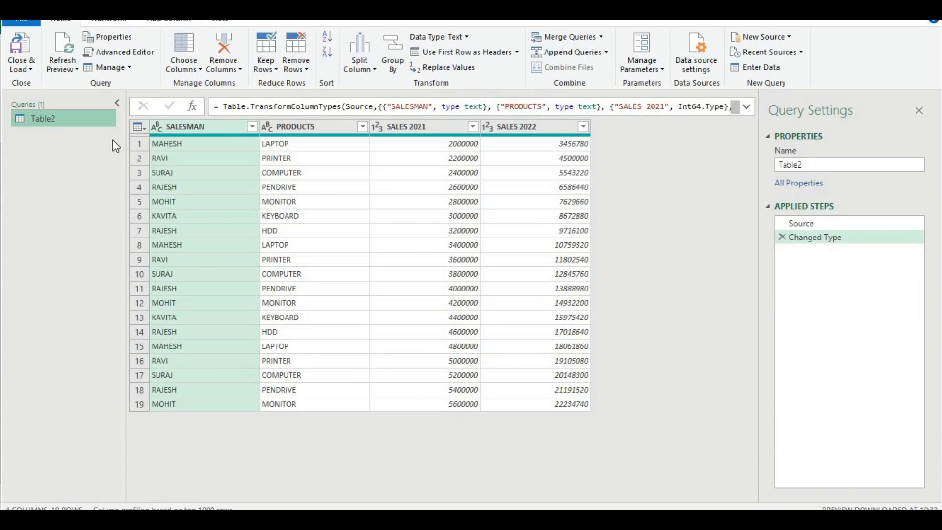
# Step: Try transposing the table with its column headers still in place, and remove the Transposed Table step again
pyautogui.click(96, 26)
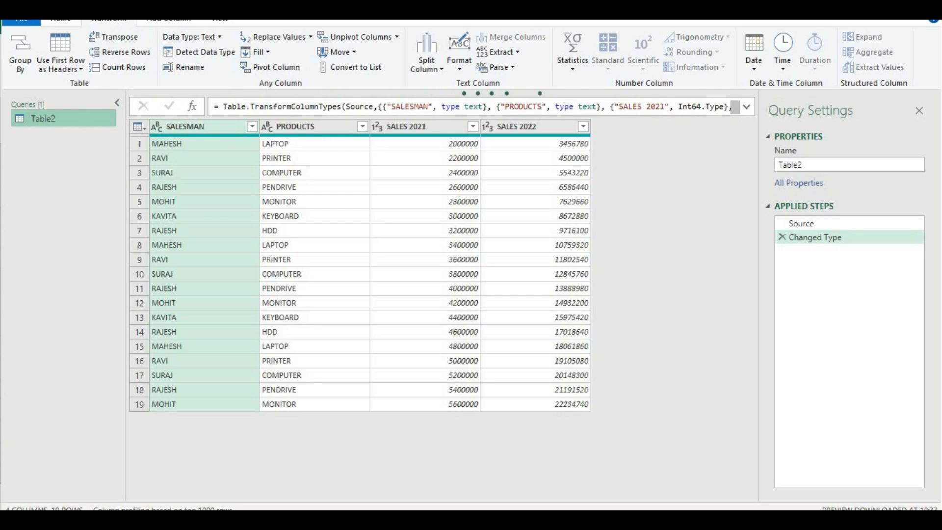
pyautogui.click(112, 38)
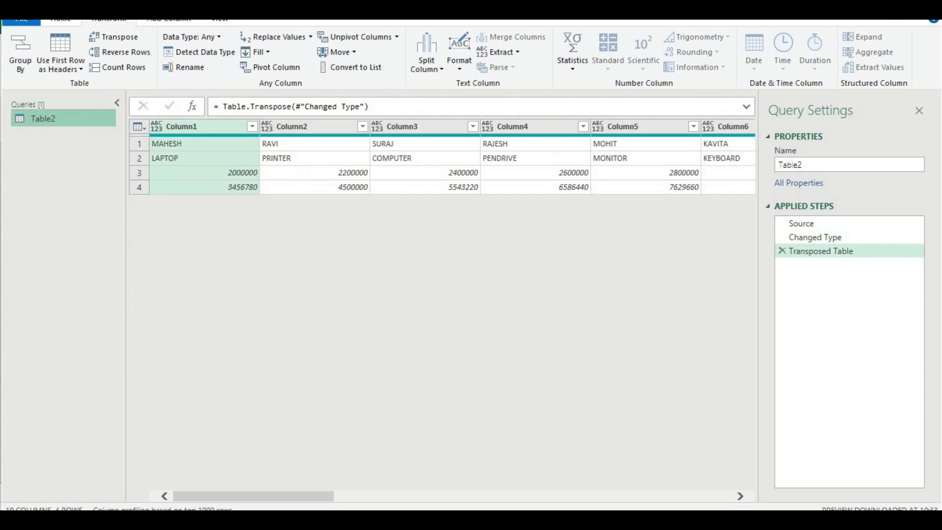
pyautogui.moveTo(809, 1); pyautogui.dragTo(819, 26)
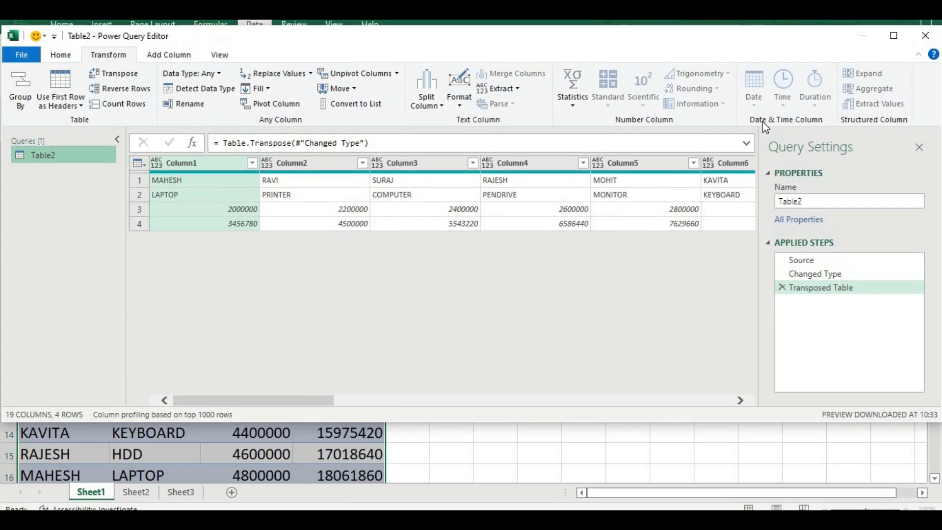
pyautogui.moveTo(505, 422); pyautogui.dragTo(499, 480)
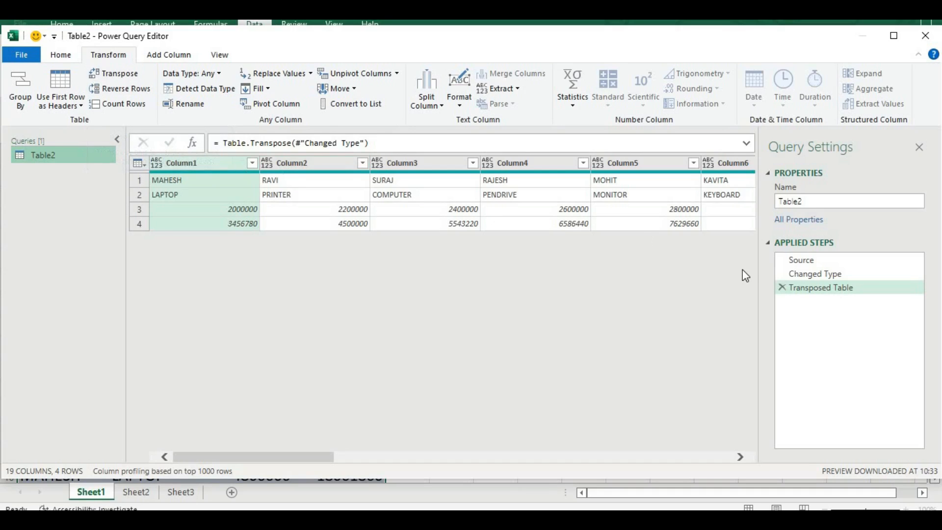
pyautogui.click(782, 287)
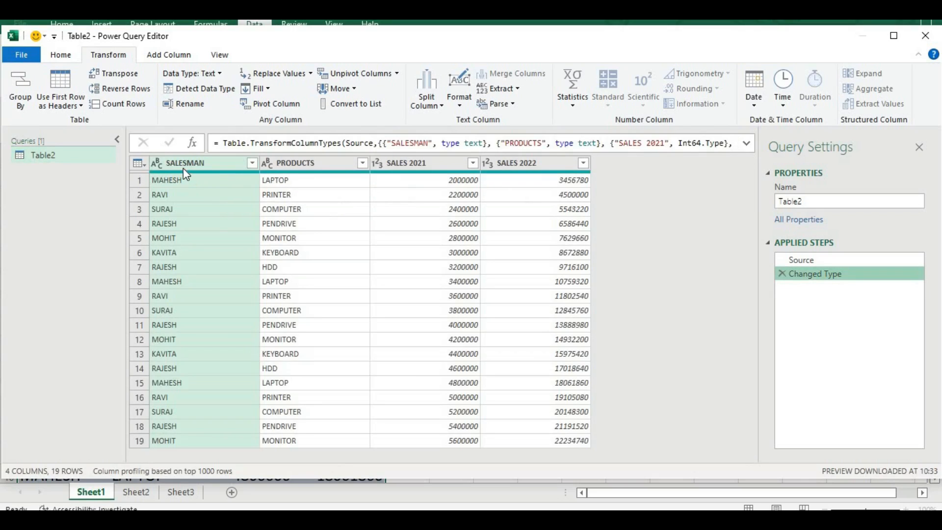
# Step: Demote the column headers of the query into its first data row with Use Headers as First Row
pyautogui.click(73, 54)
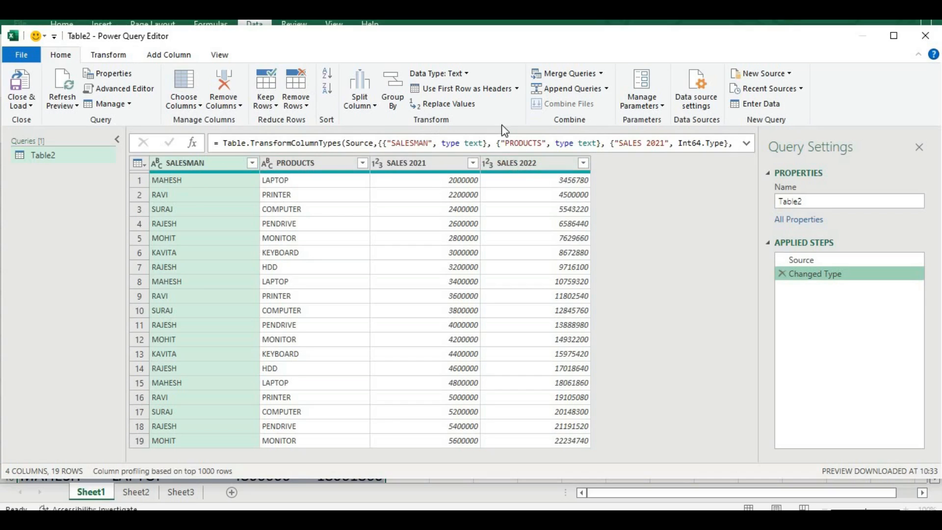
pyautogui.click(516, 92)
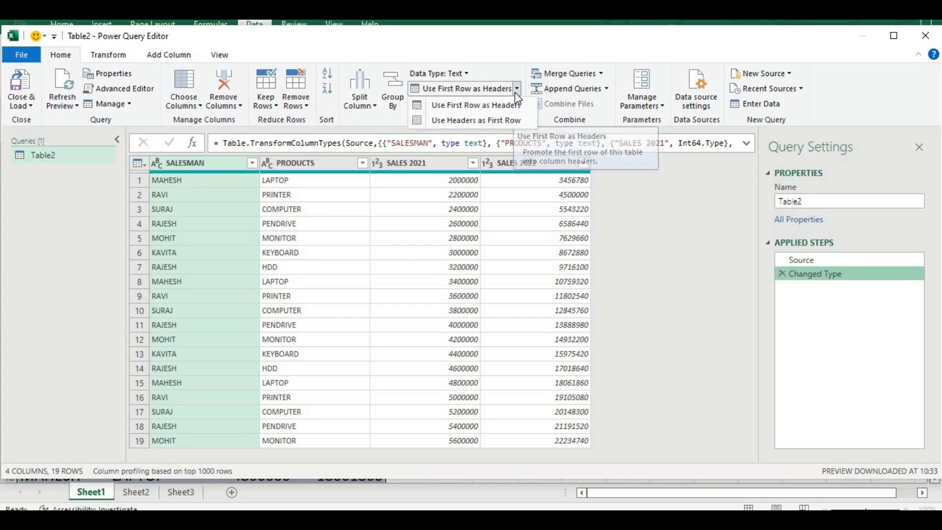
pyautogui.click(504, 120)
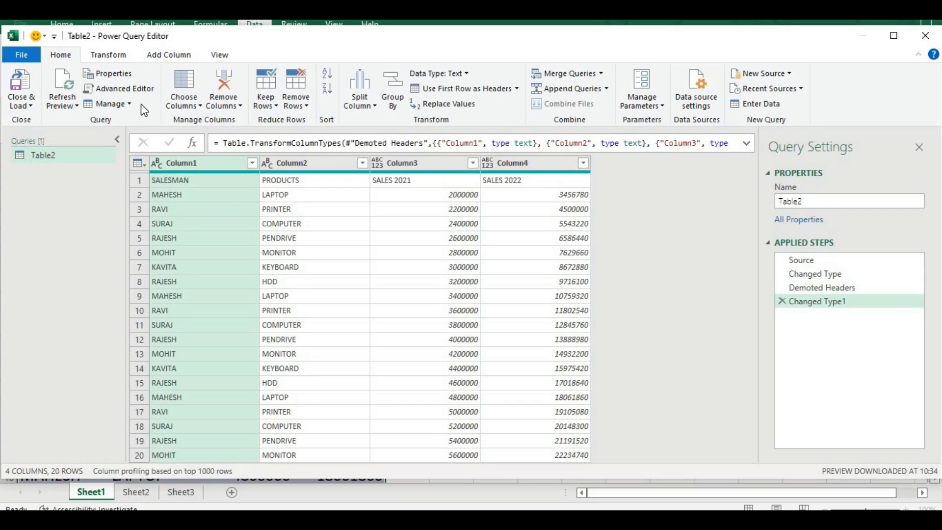
# Step: Transpose the query table so its rows become columns, with the former headers in the first column
pyautogui.click(119, 57)
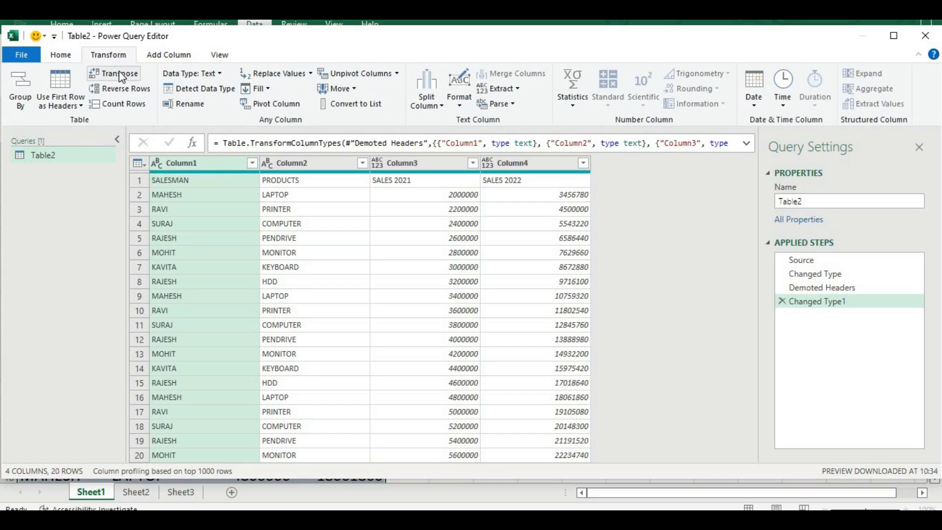
pyautogui.click(119, 72)
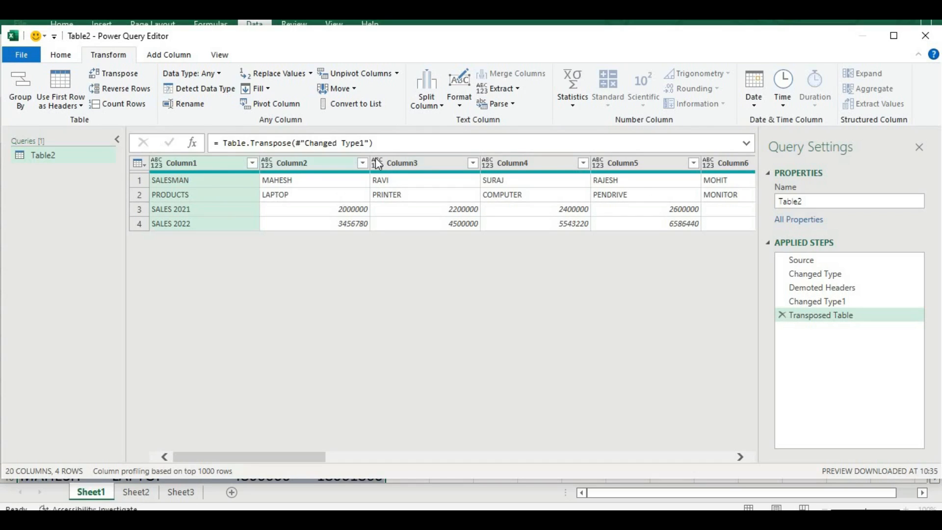
pyautogui.click(224, 161)
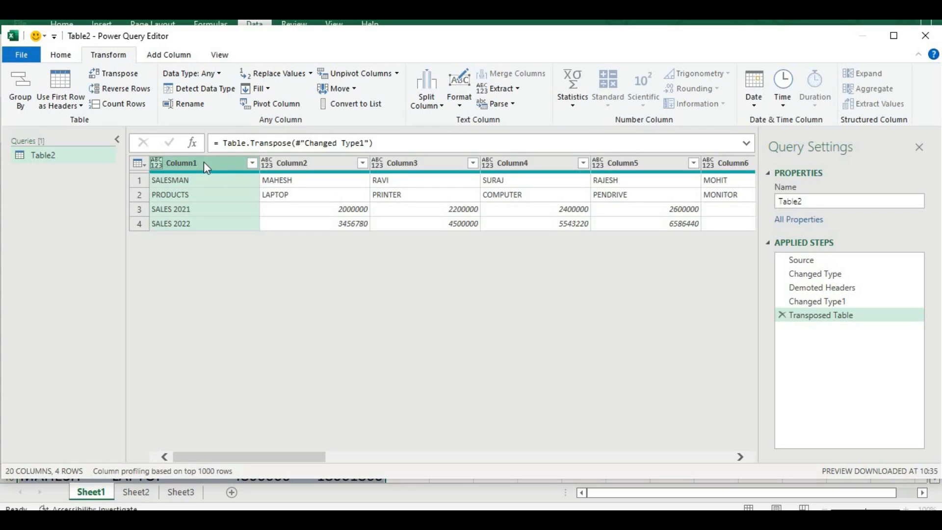
# Step: Promote the first row of the transposed table, starting with SALESMAN, to column headers
pyautogui.click(71, 55)
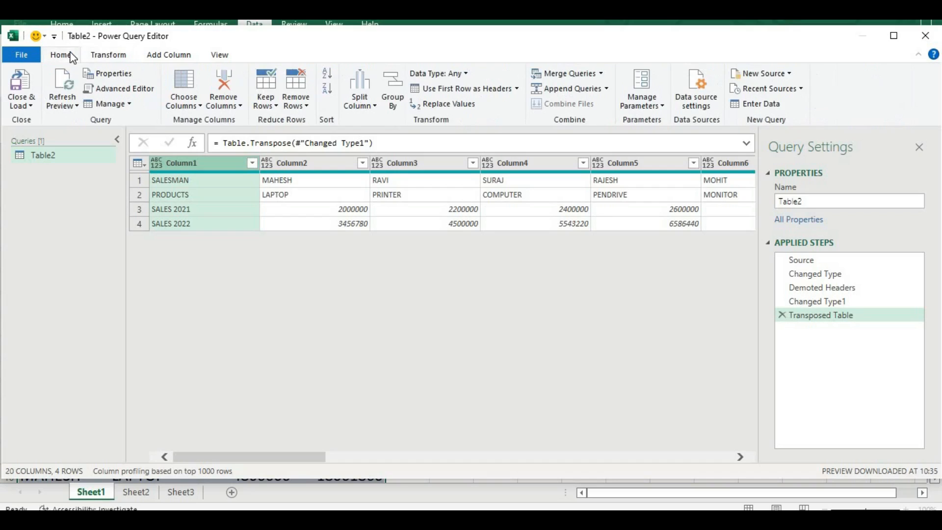
pyautogui.click(516, 90)
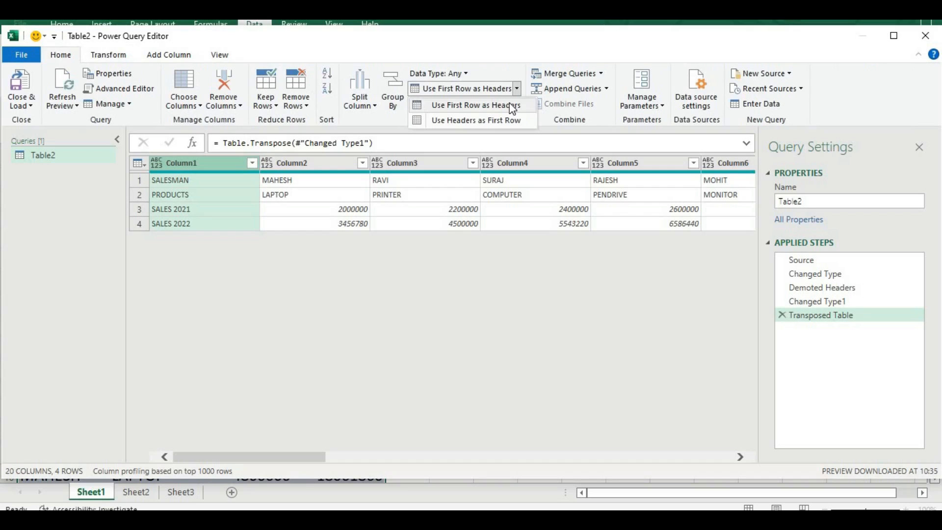
pyautogui.click(512, 106)
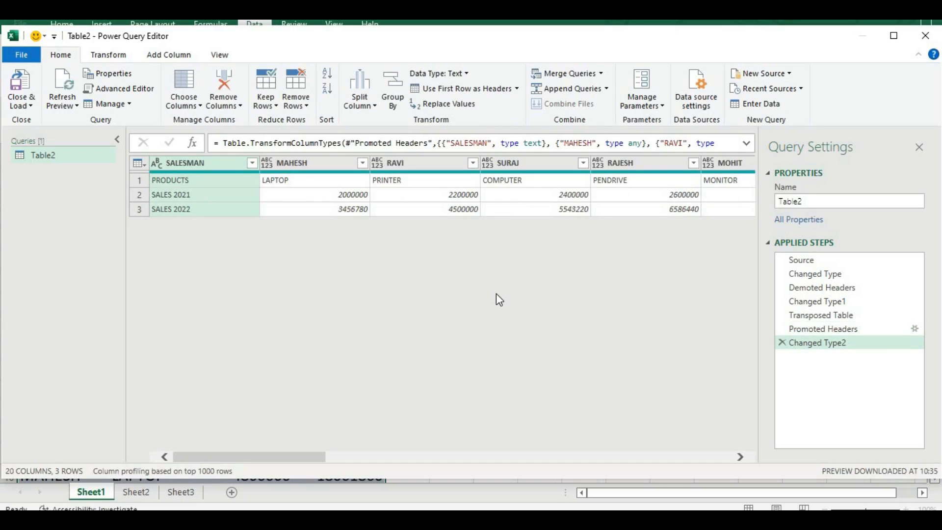
# Step: Close and load the transposed query into a new worksheet and deselect the loaded table
pyautogui.click(29, 102)
pyautogui.click(38, 122)
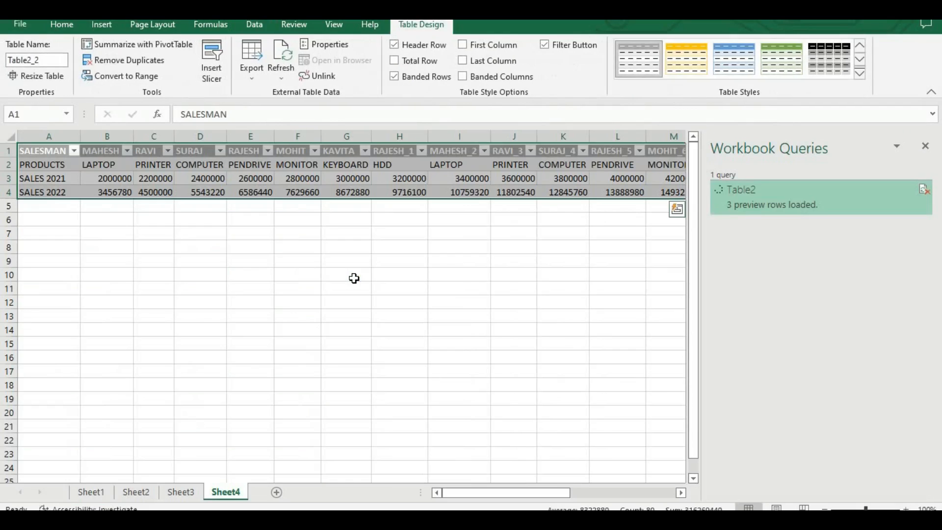
pyautogui.click(353, 278)
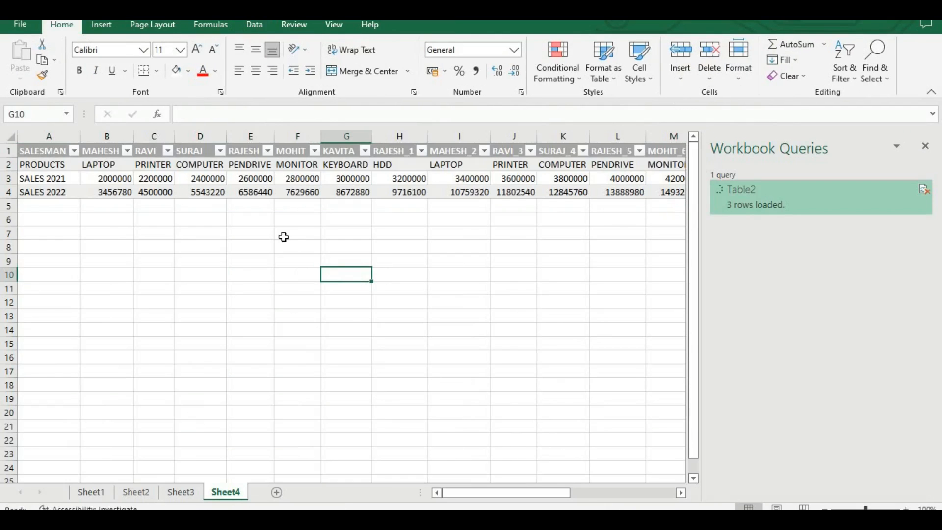
pyautogui.click(283, 237)
pyautogui.click(172, 216)
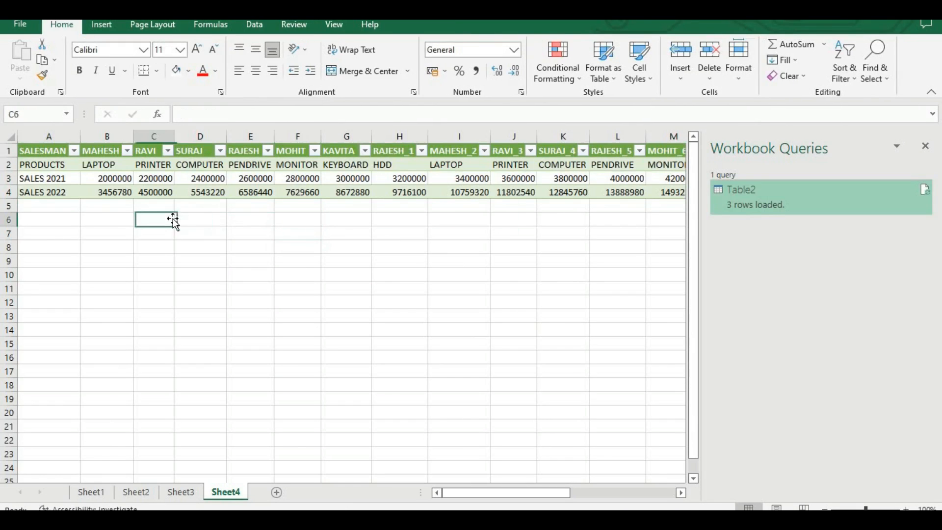
pyautogui.click(100, 218)
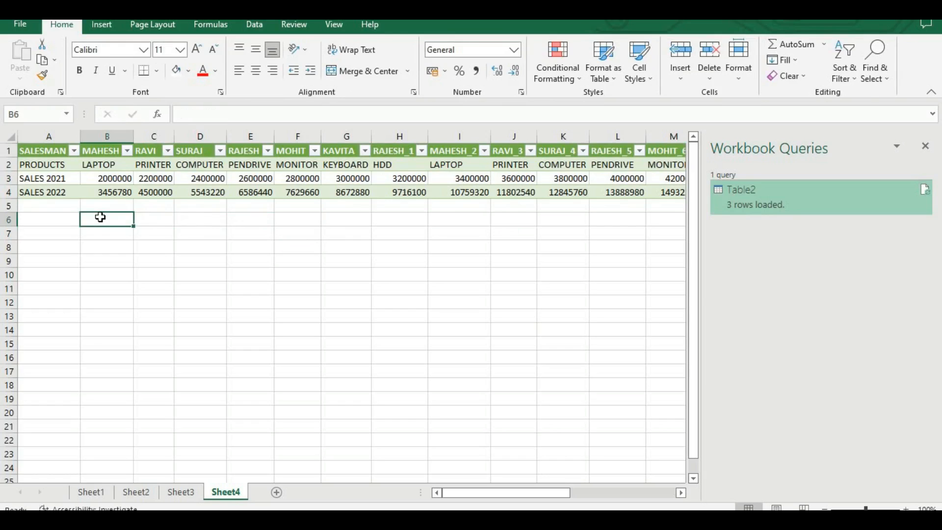